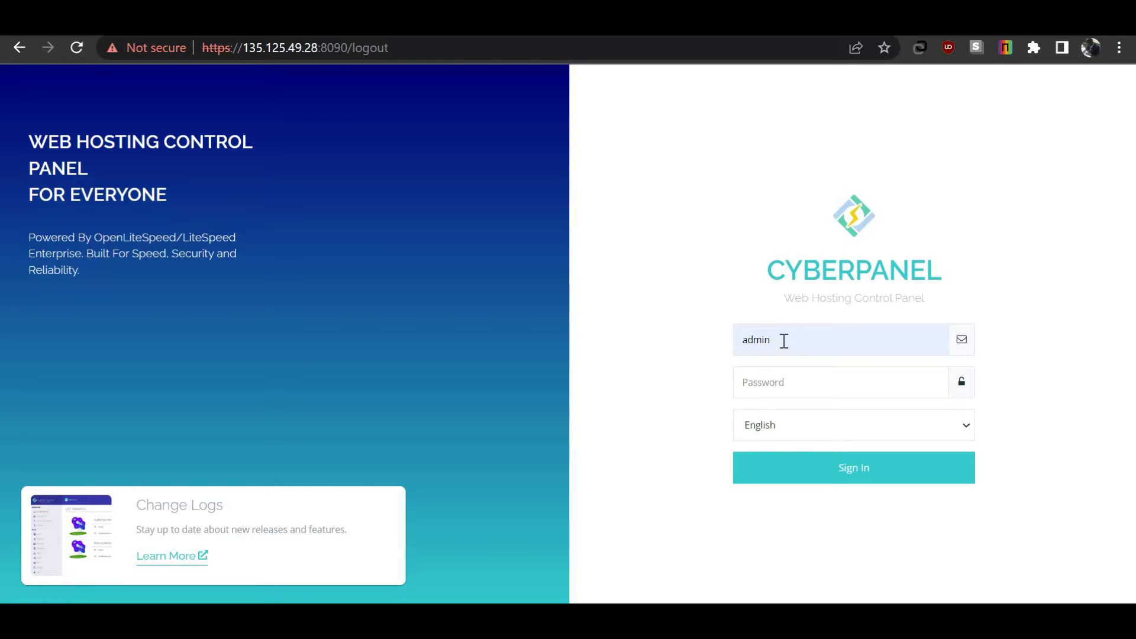
Step: Sign in to CyberPanel with the admin password
click(782, 383)
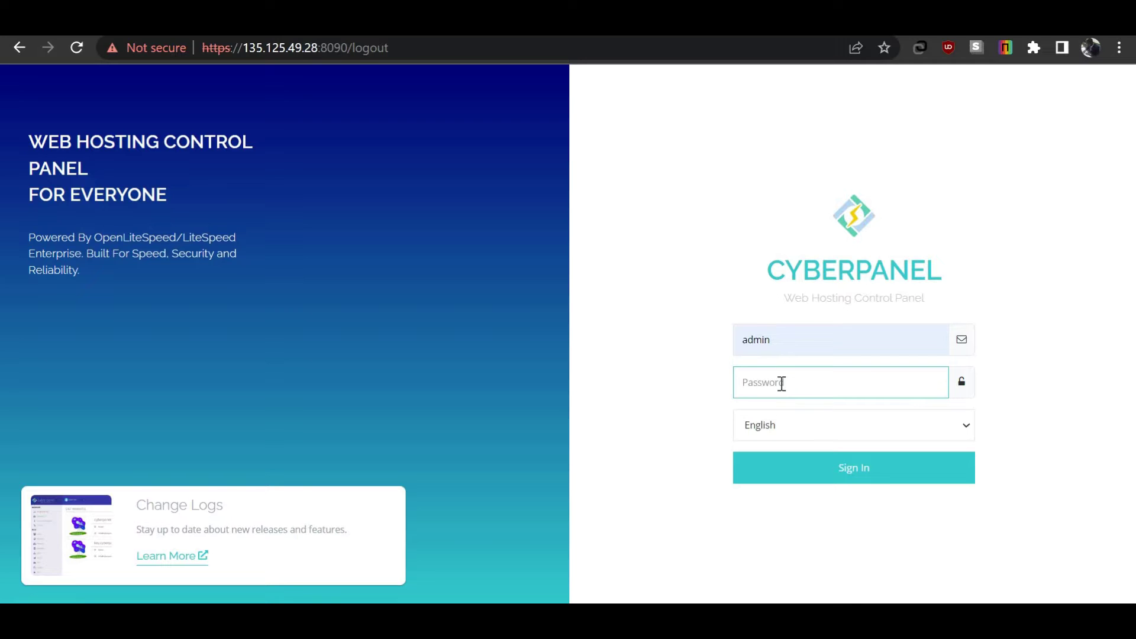
text(*****)
text(**)
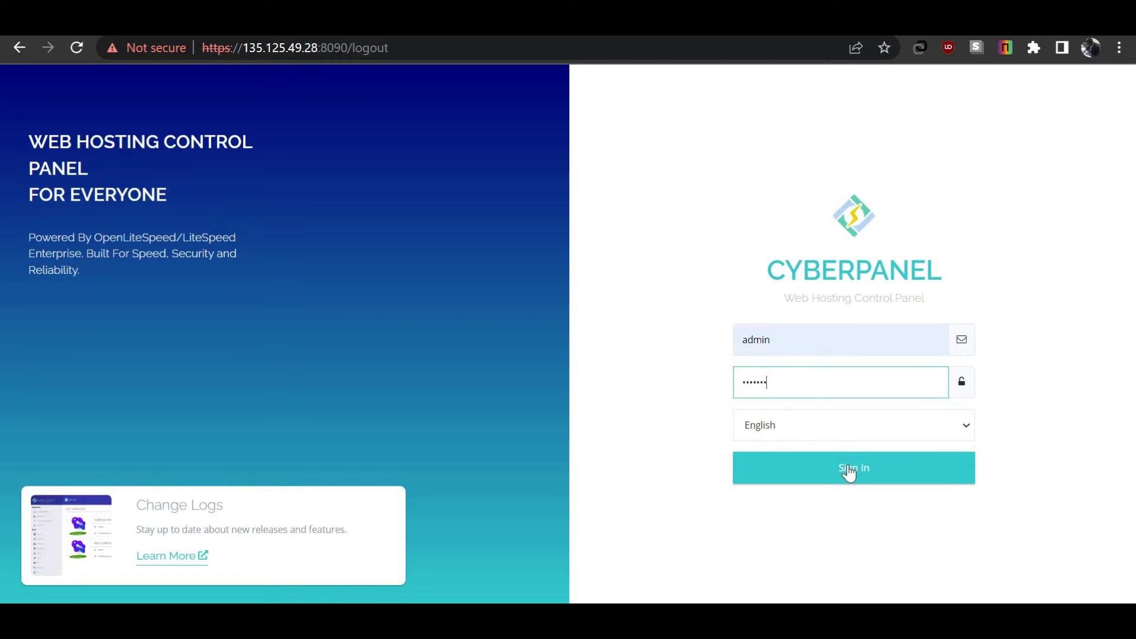
click(848, 467)
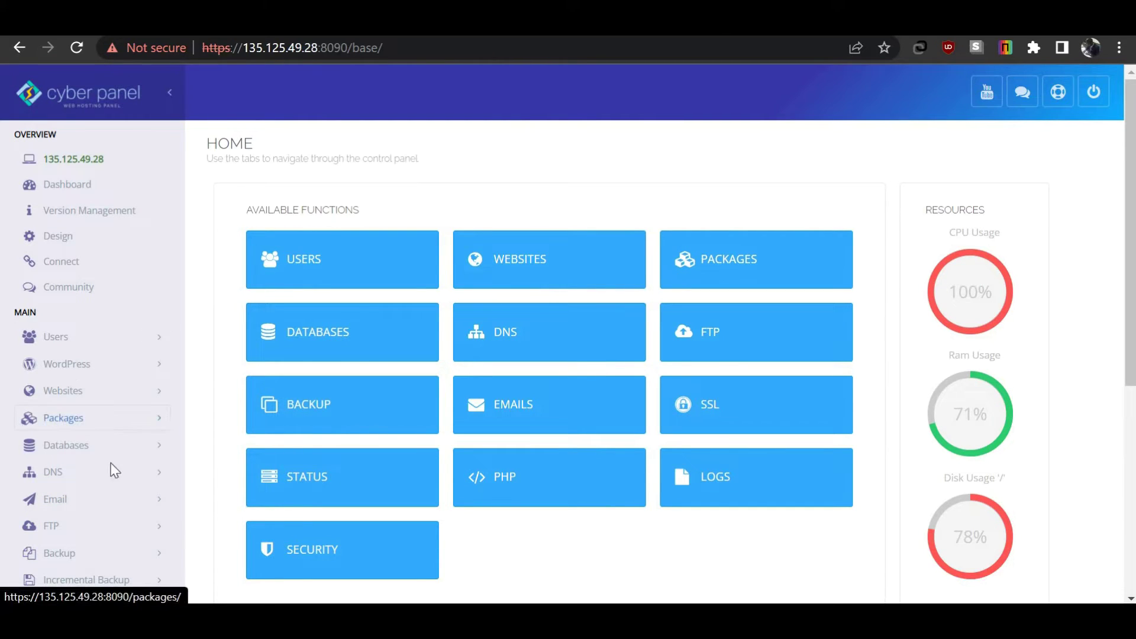
Step: Open Email > Create Email and select arshford.xyz as the website
click(106, 503)
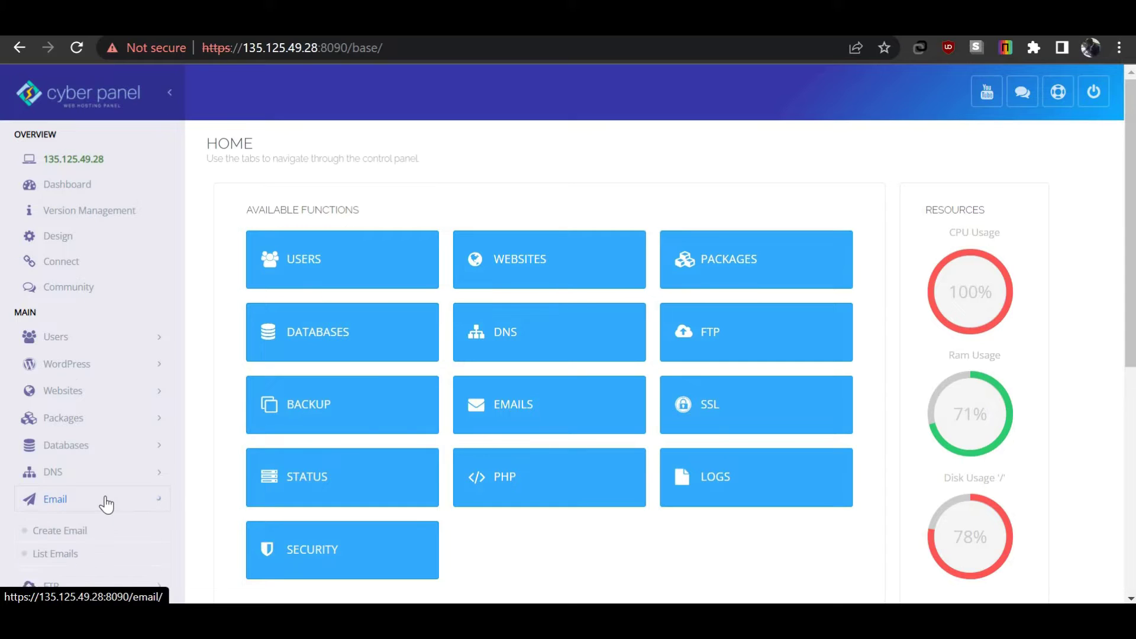
click(79, 539)
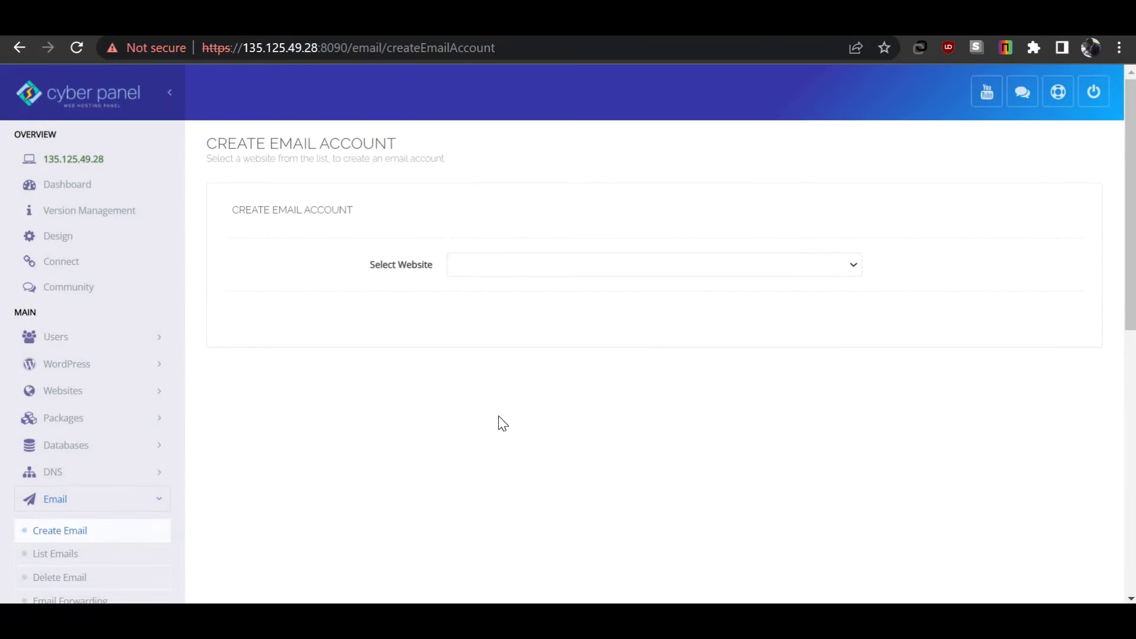
click(572, 269)
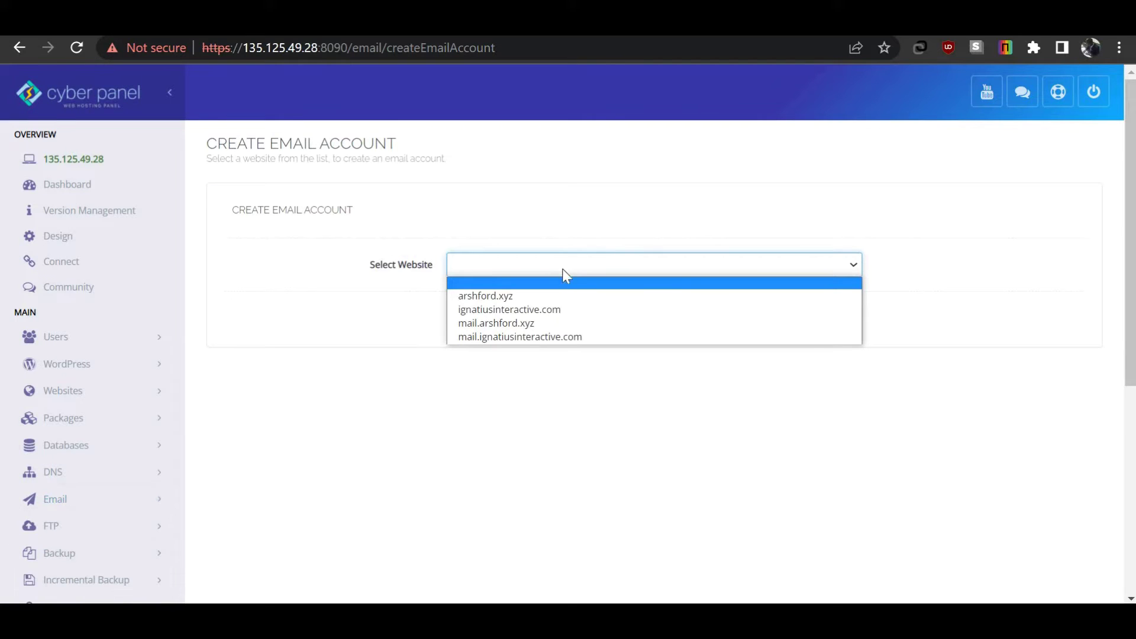
click(532, 296)
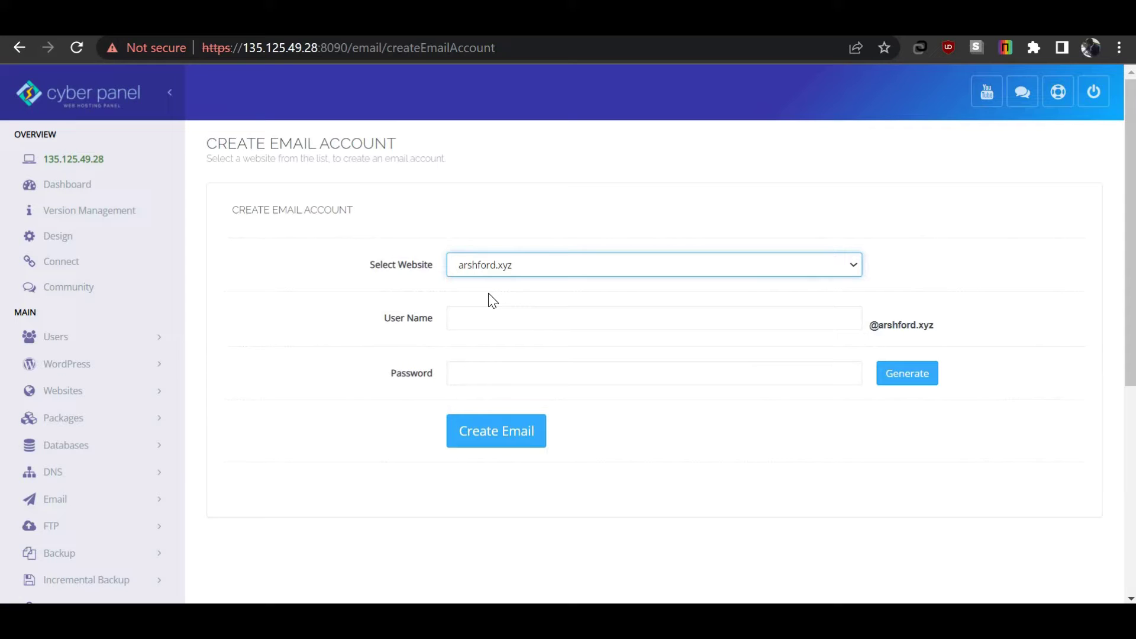
click(484, 318)
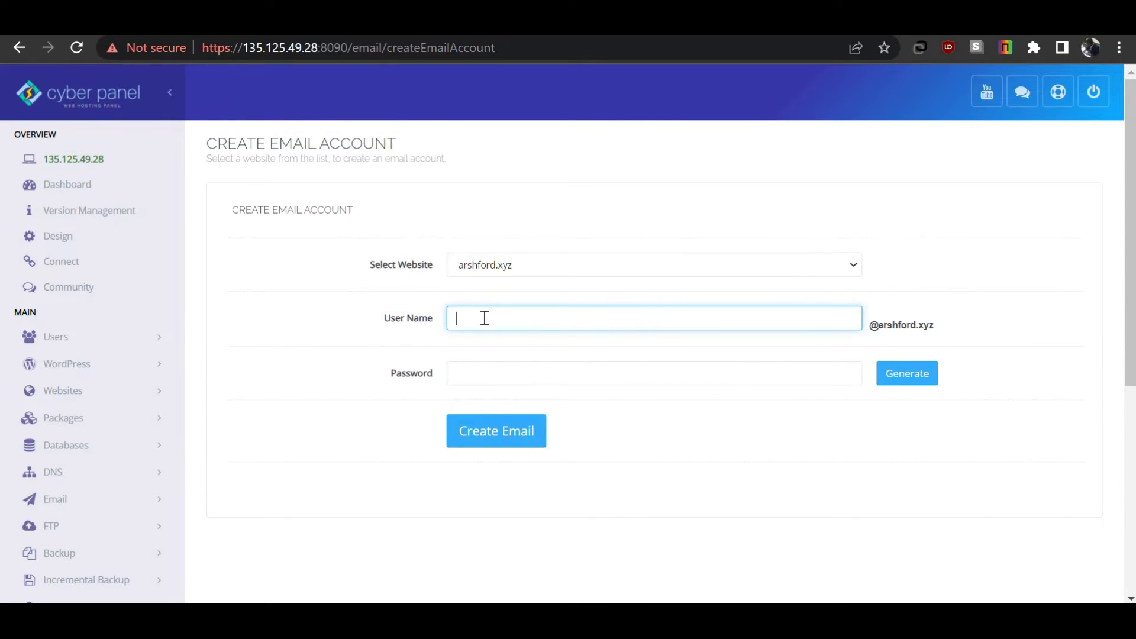
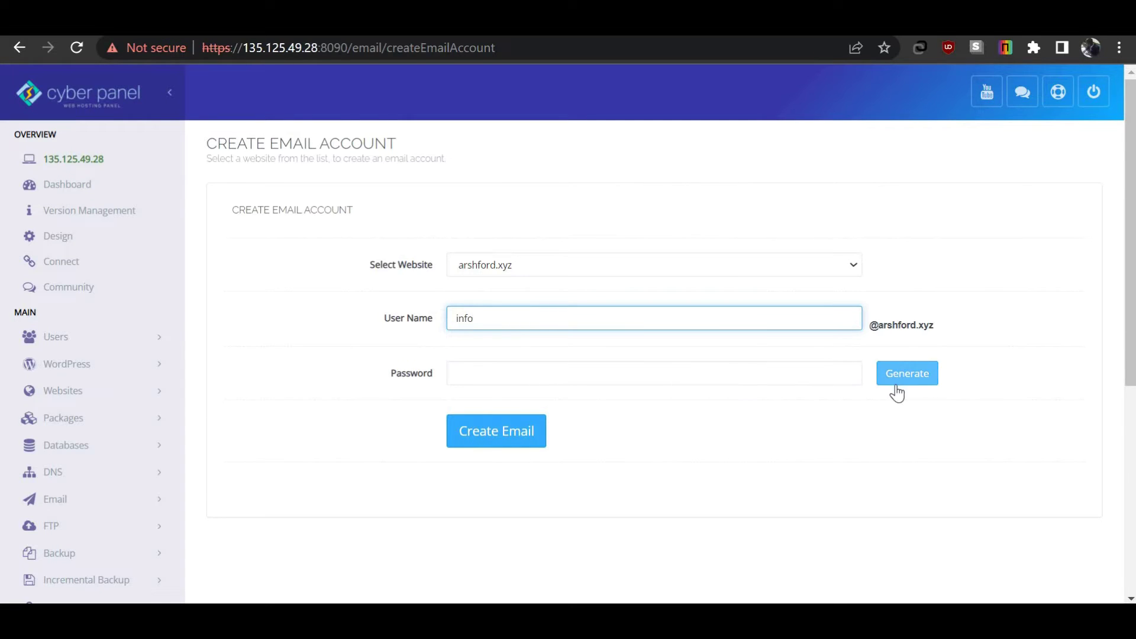
click(746, 372)
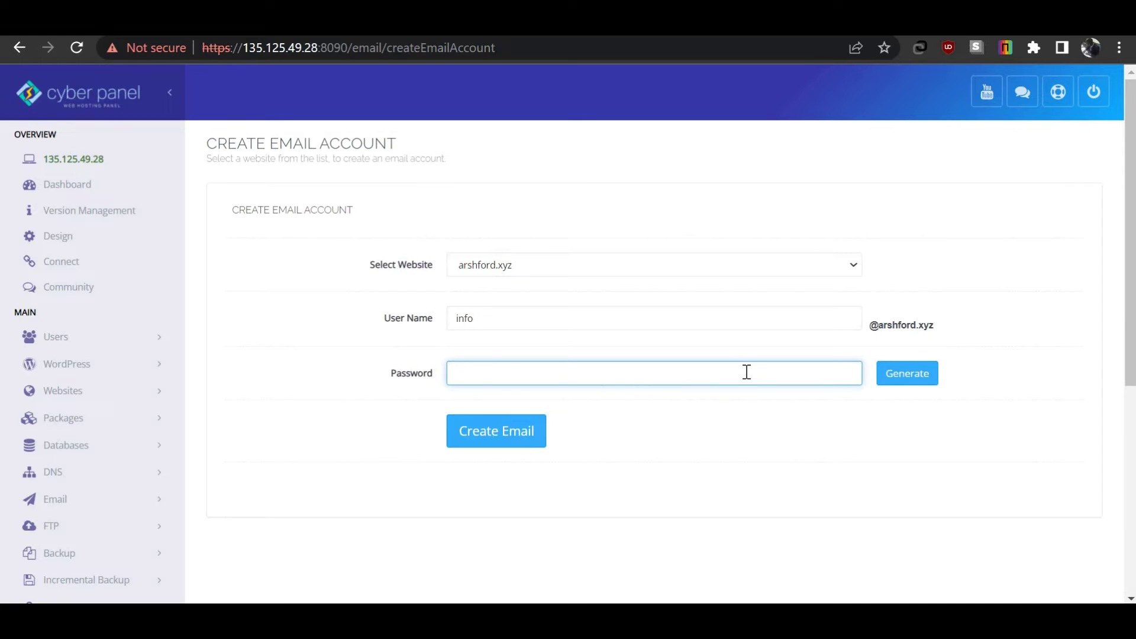
text(aa)
text(aaaa)
text(a)
click(534, 444)
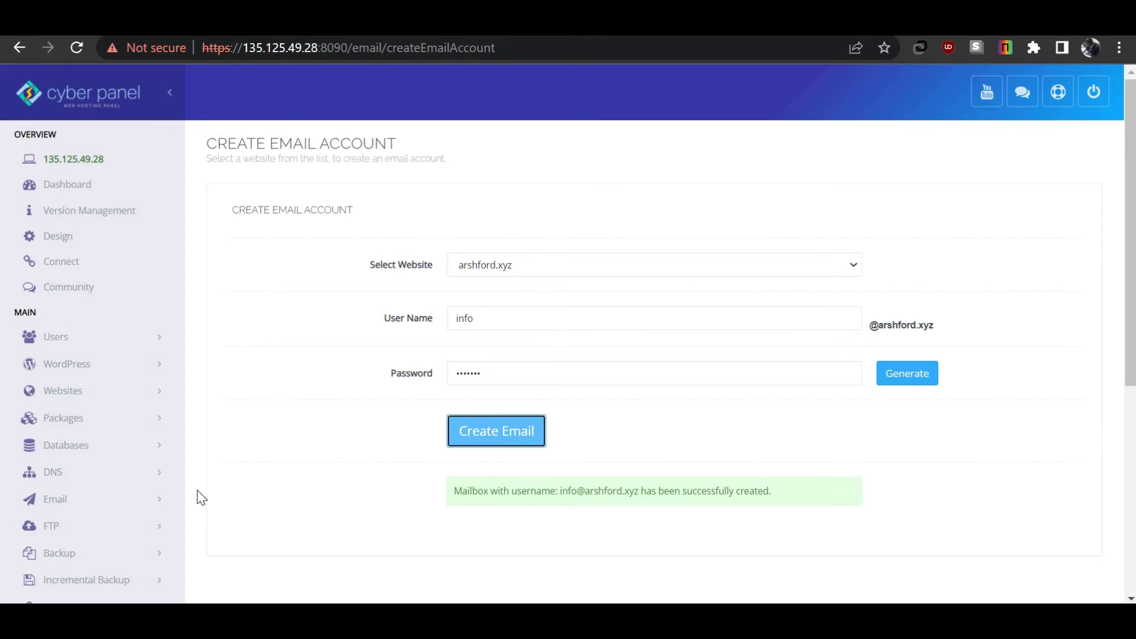
click(146, 506)
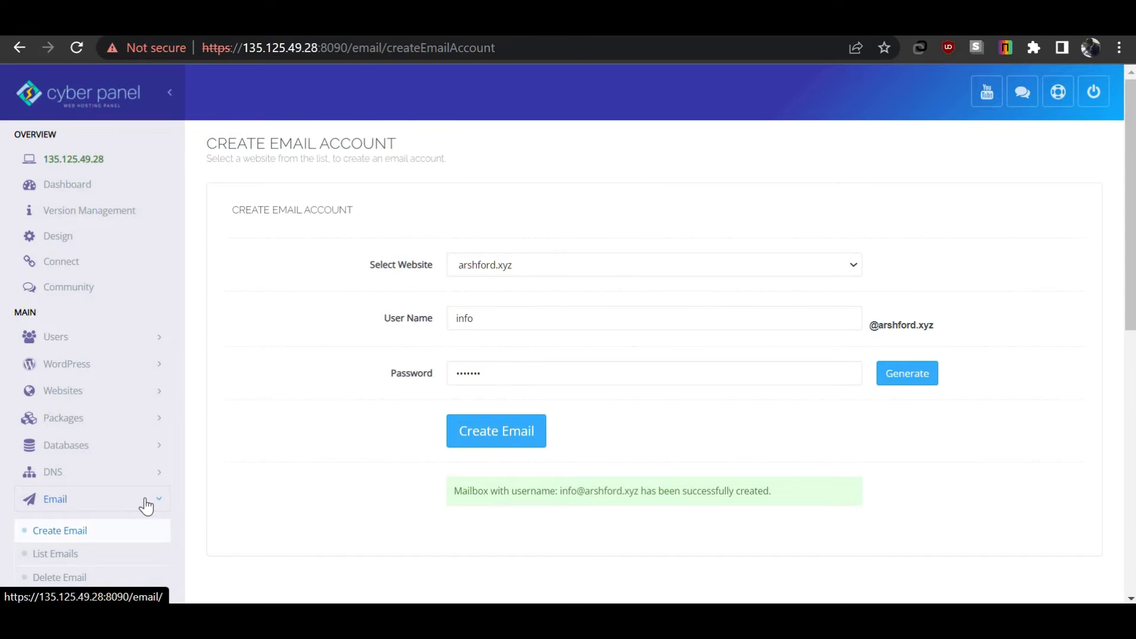
click(60, 557)
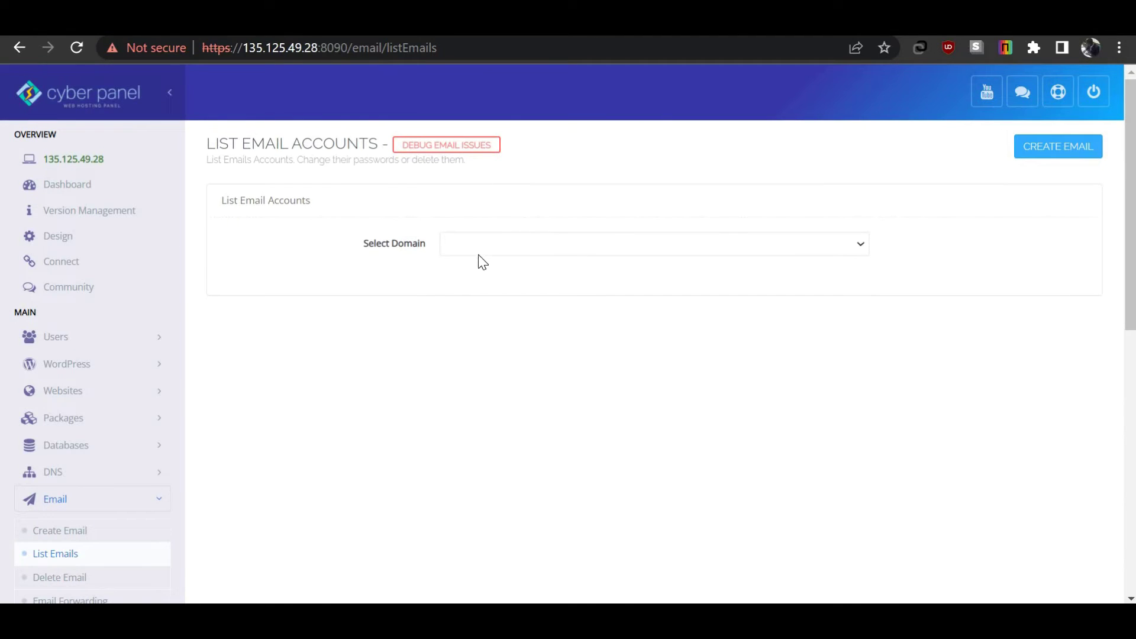
click(497, 246)
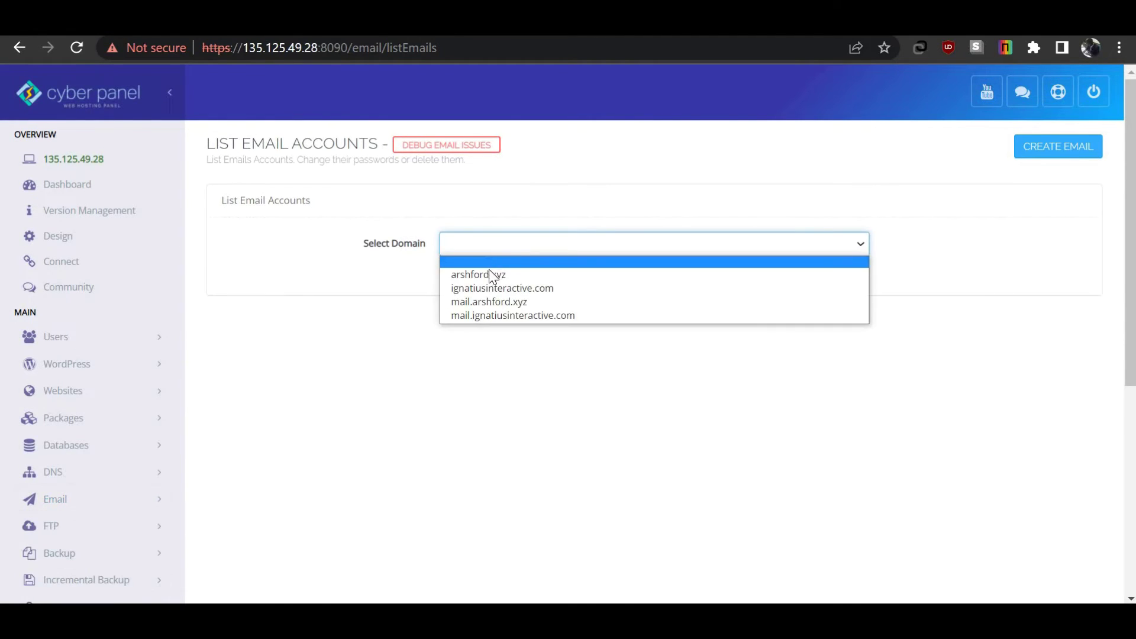
click(489, 273)
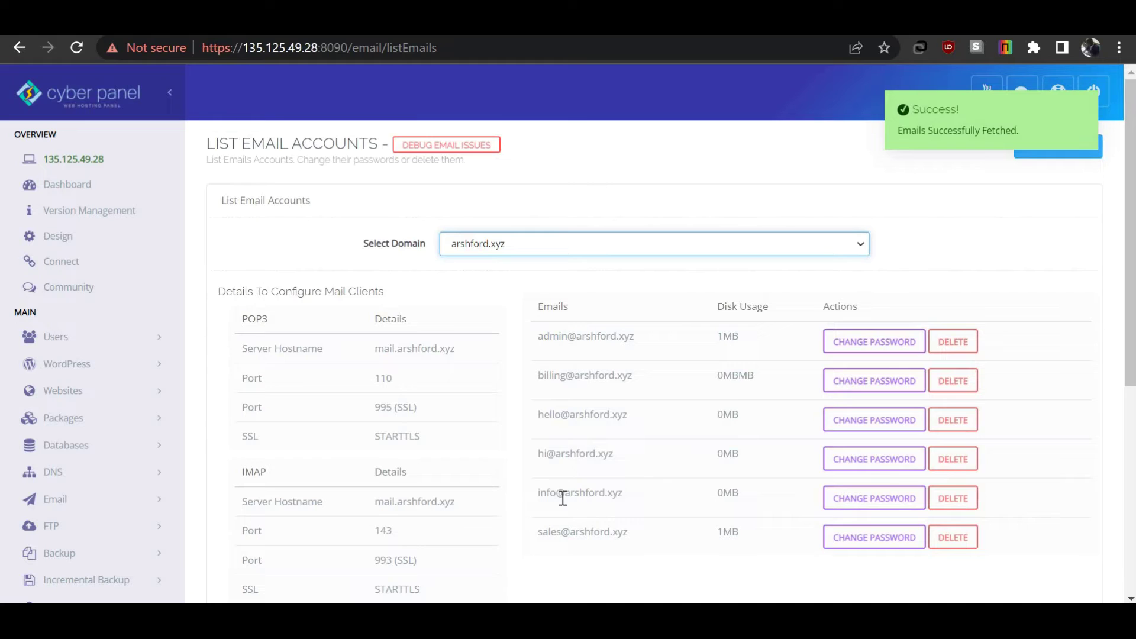
drag(618, 493, 539, 497)
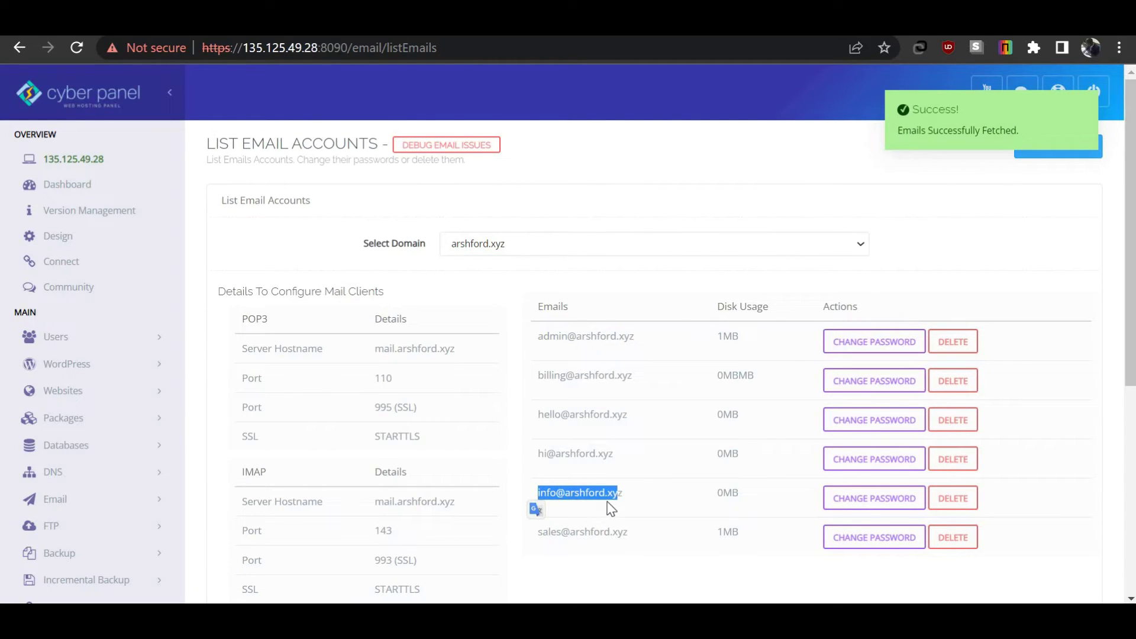
click(628, 502)
drag(625, 502, 530, 497)
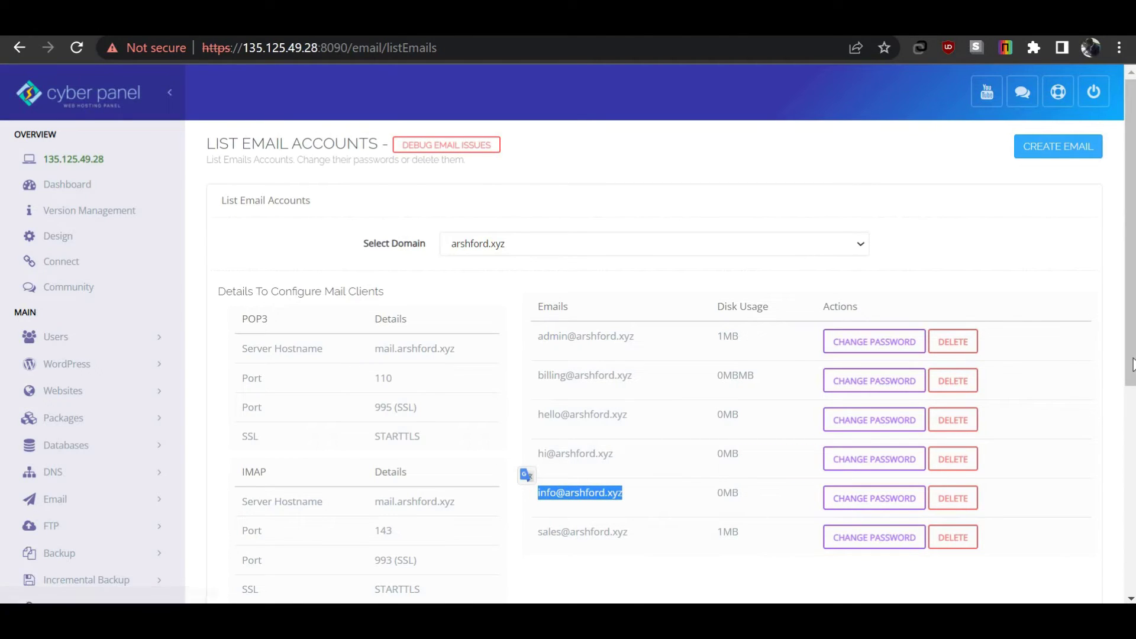
drag(1133, 402, 1129, 471)
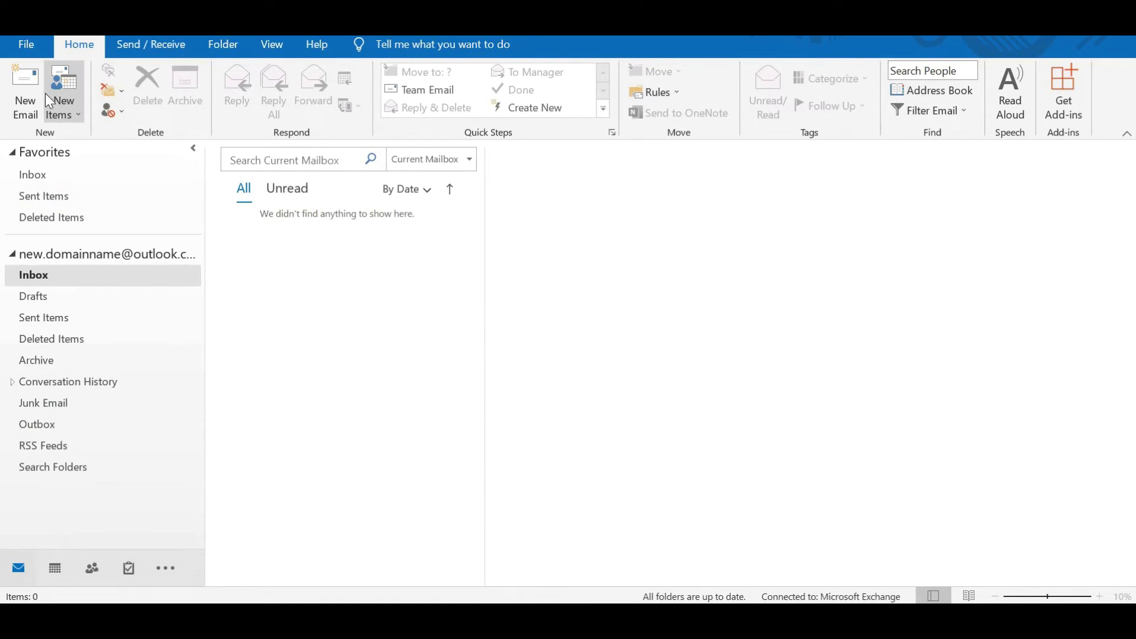
click(26, 45)
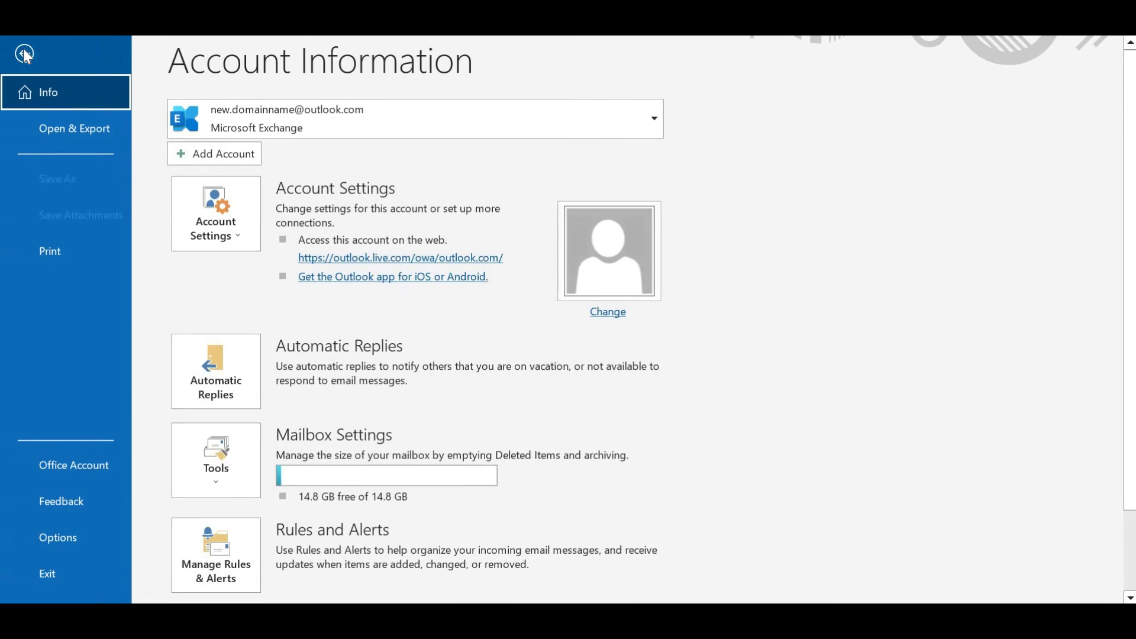
click(208, 152)
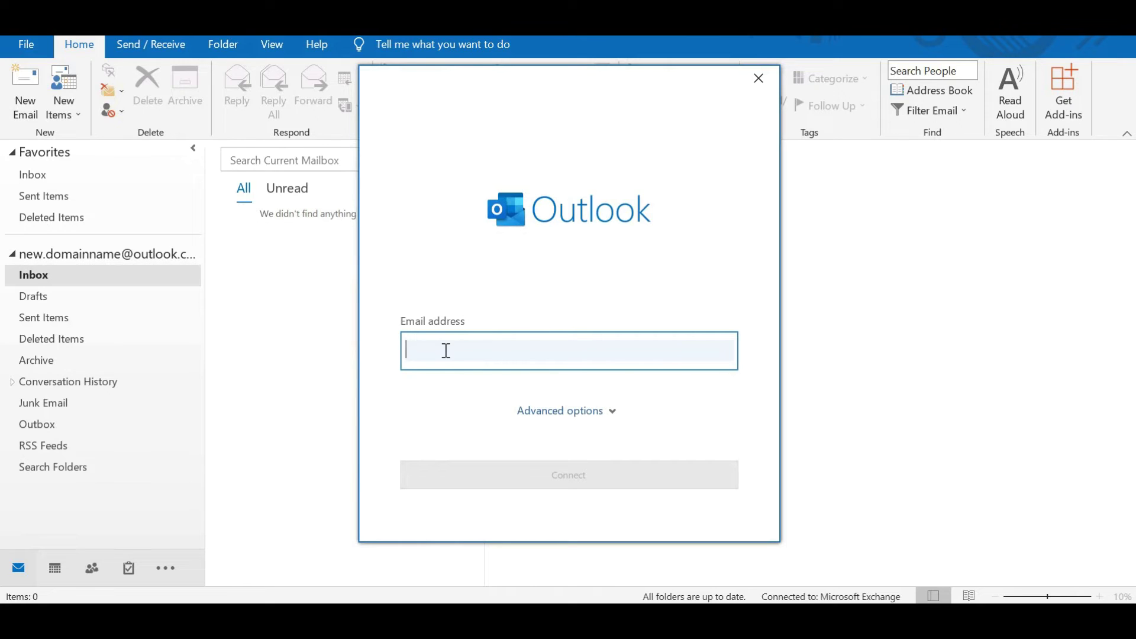
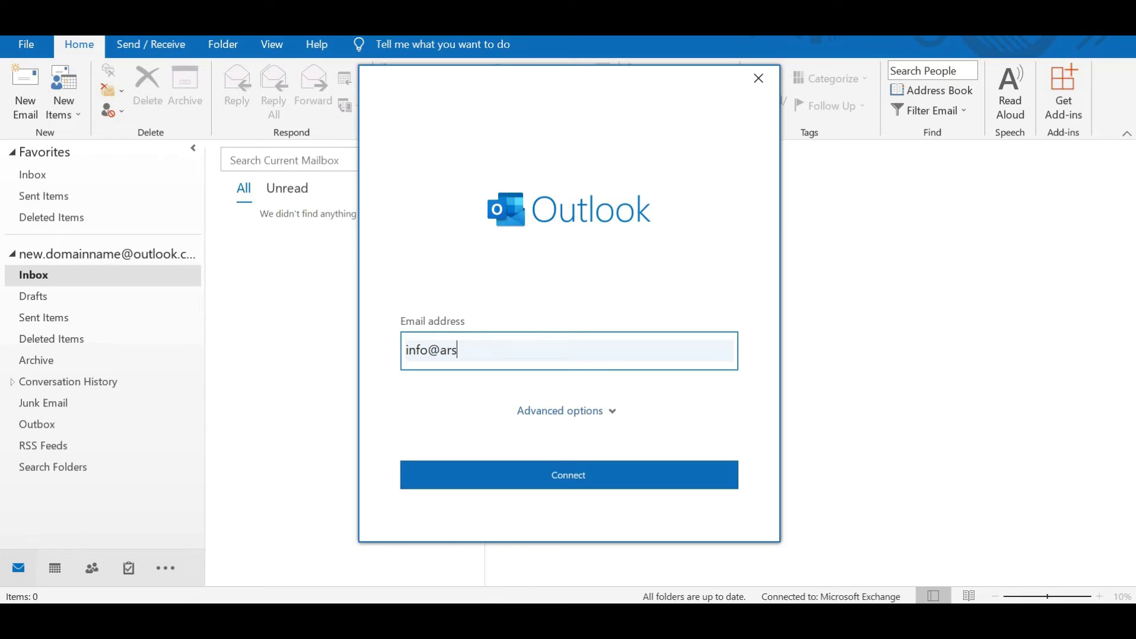
click(569, 479)
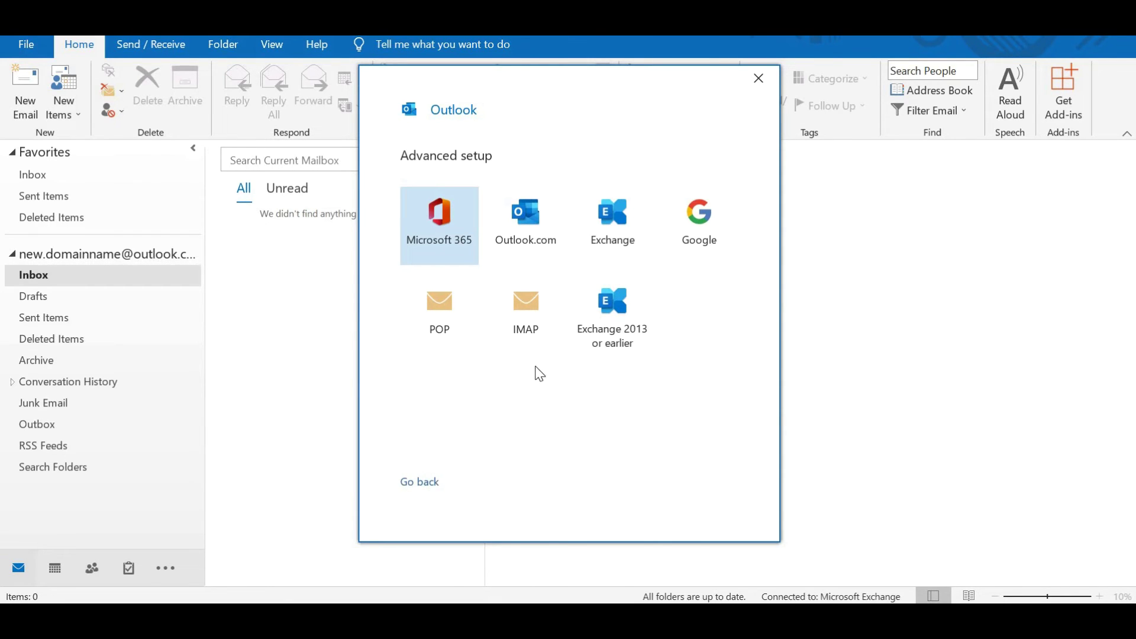
Step: Choose IMAP as the account type in Advanced setup
click(536, 321)
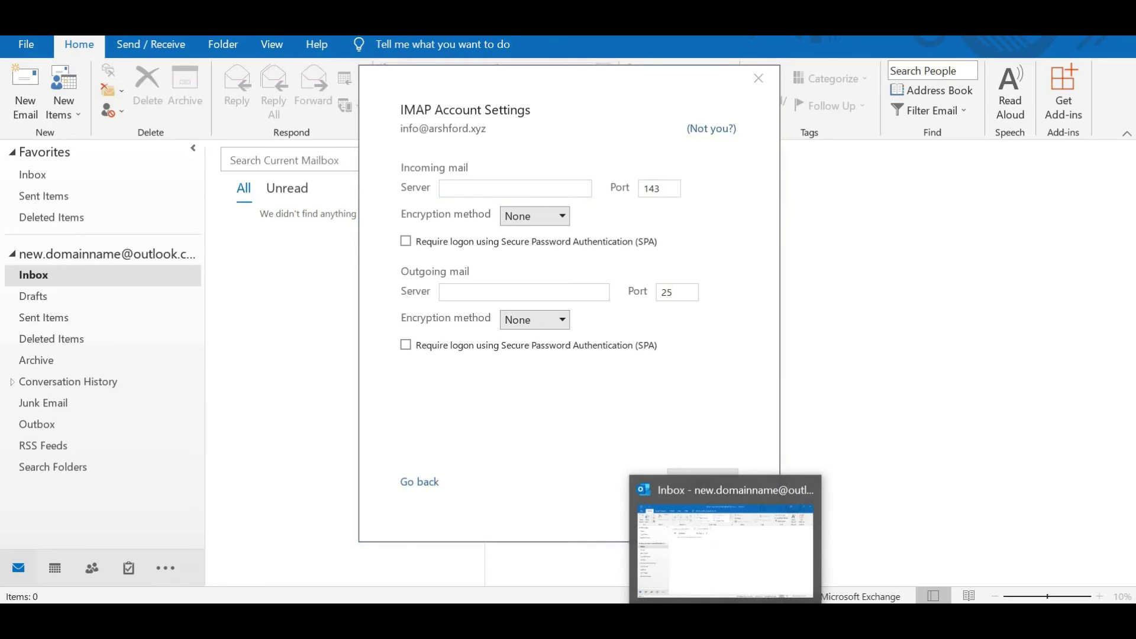
Step: Copy the IMAP hostname mail.arshford.xyz from CyberPanel's mail client details
click(637, 542)
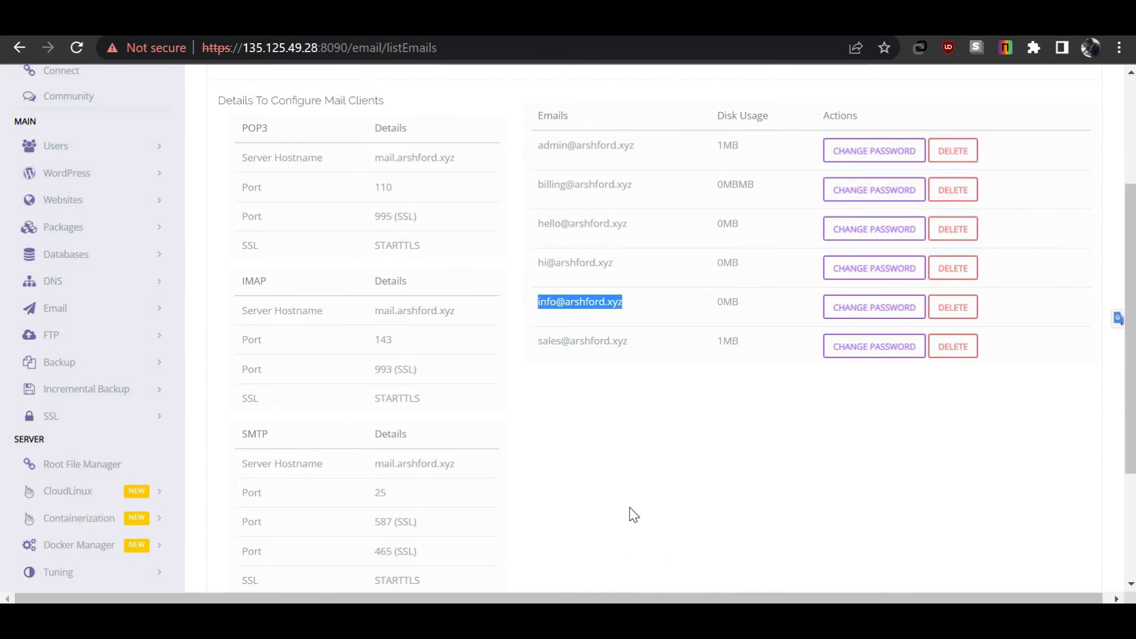
double_click(424, 311)
triple_click(424, 312)
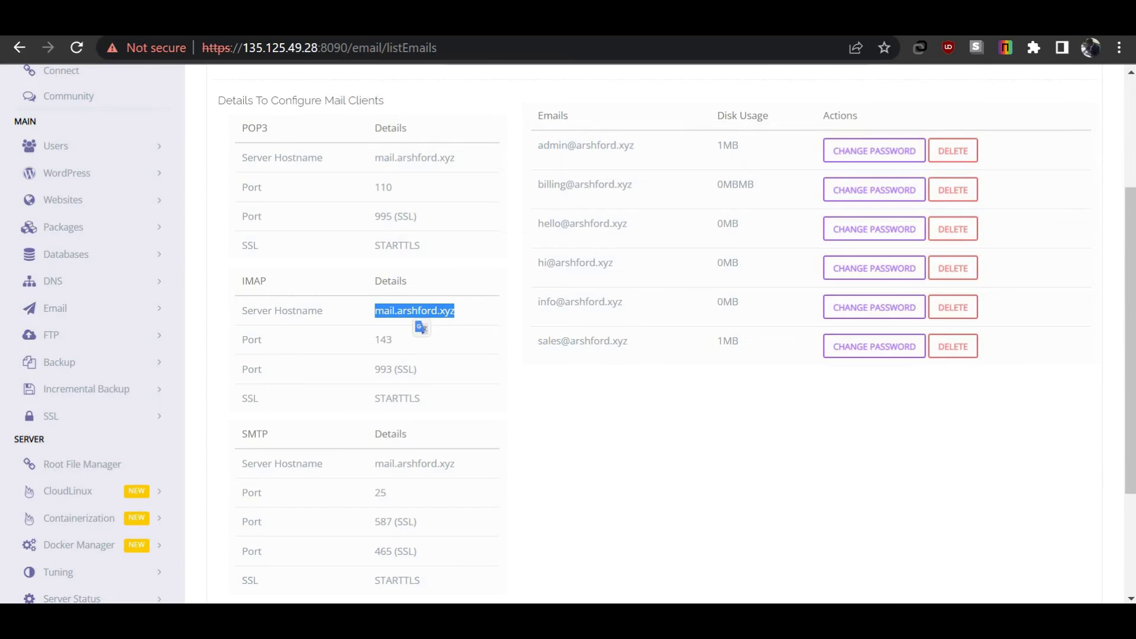
Step: Set the incoming server to mail.arshford.xyz, port 993, SSL/TLS encryption
text(mail.arshford.xyz)
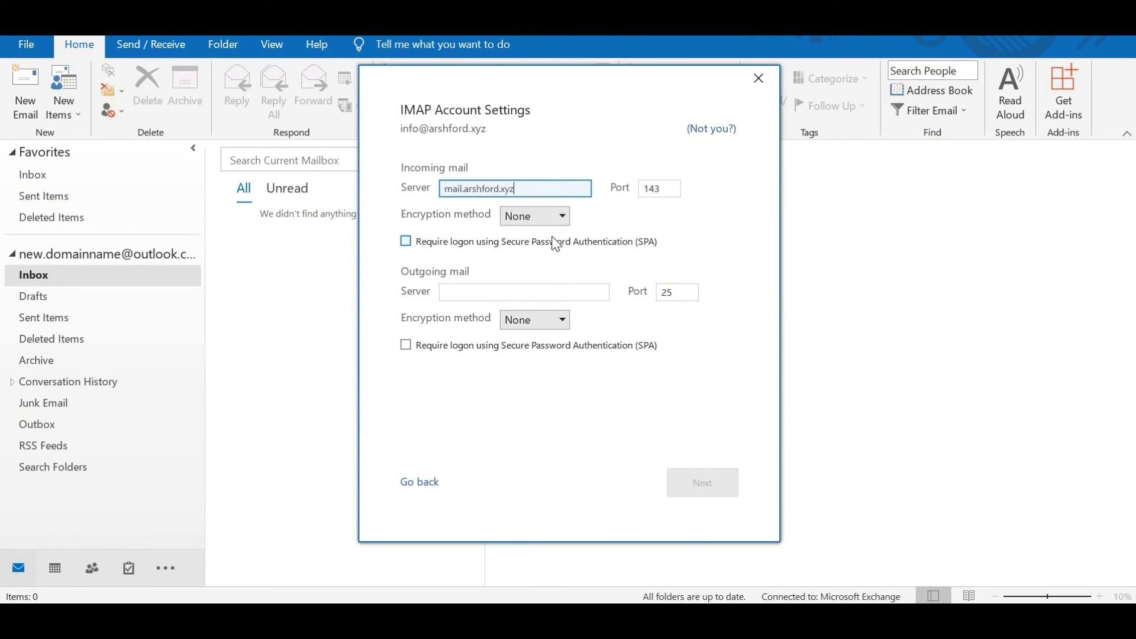
click(658, 189)
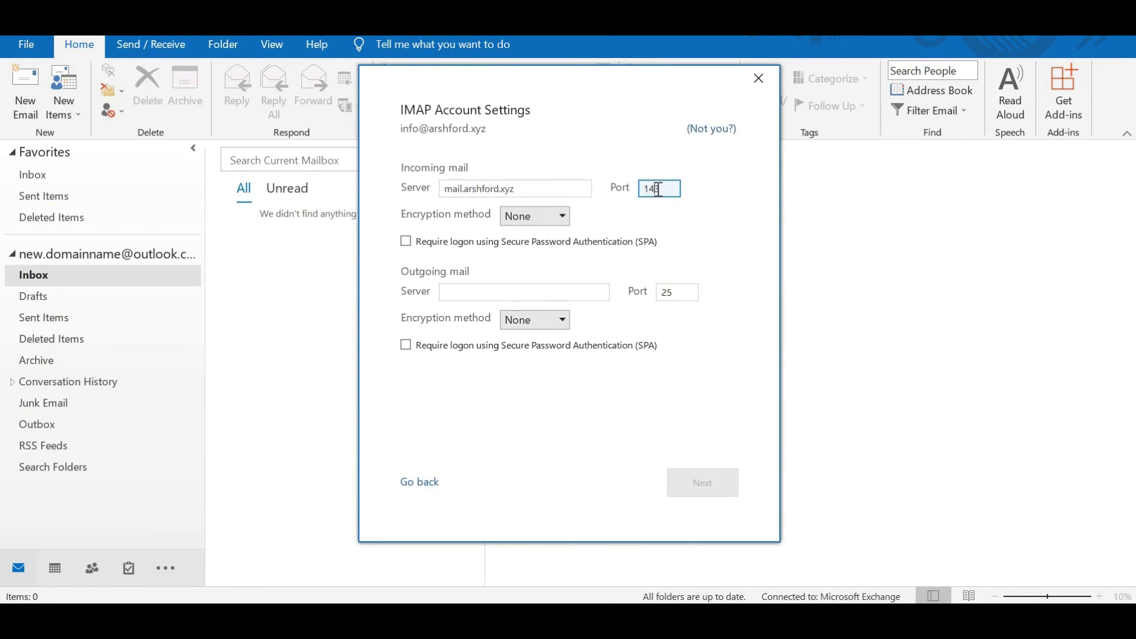
double_click(657, 189)
text(993)
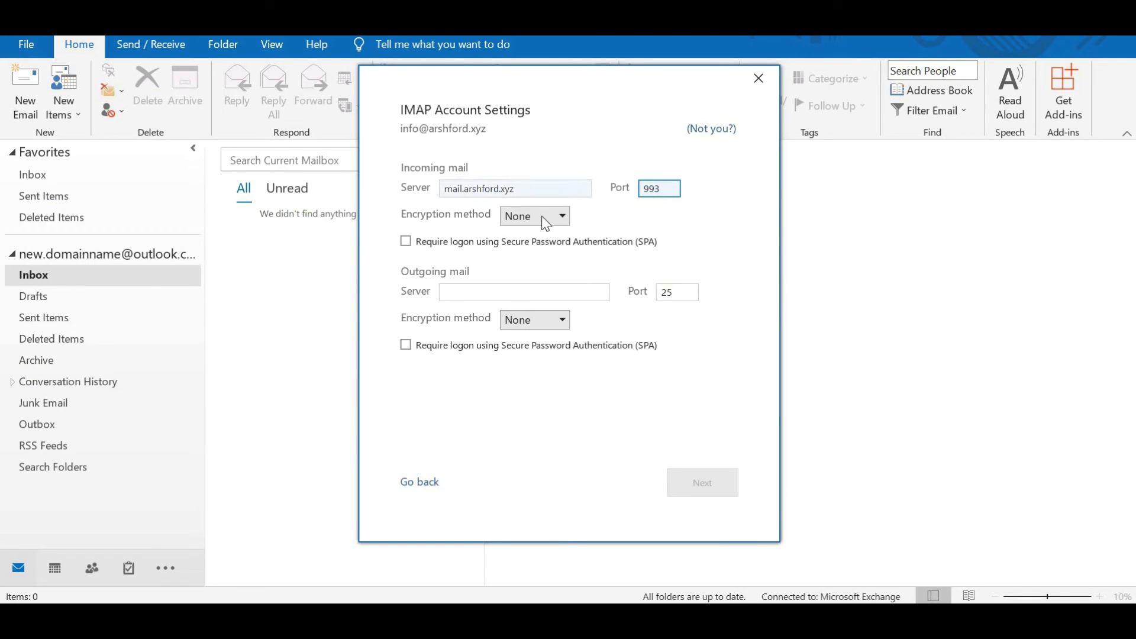
click(562, 216)
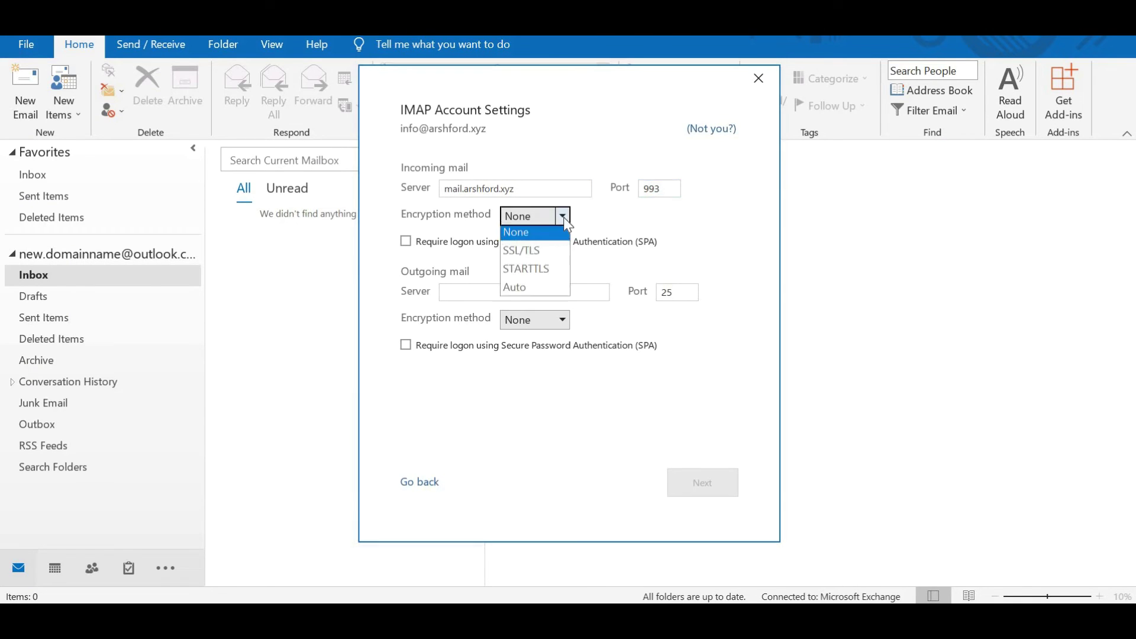
click(540, 253)
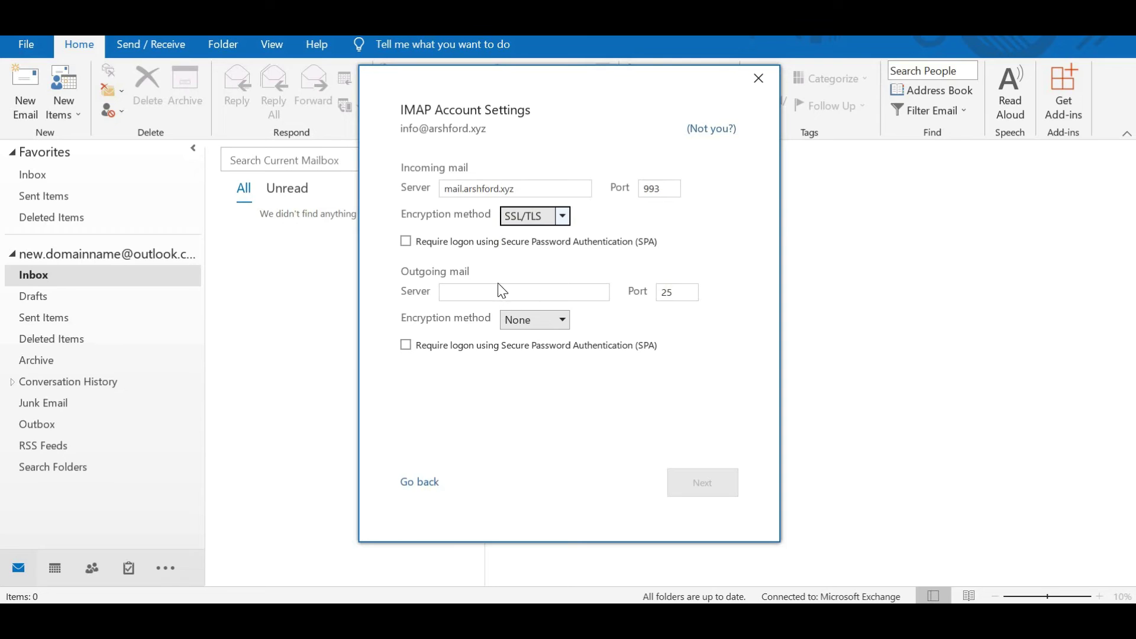
Step: Set the outgoing server to mail.arshford.xyz, port 465, SSL/TLS encryption
click(479, 290)
click(479, 291)
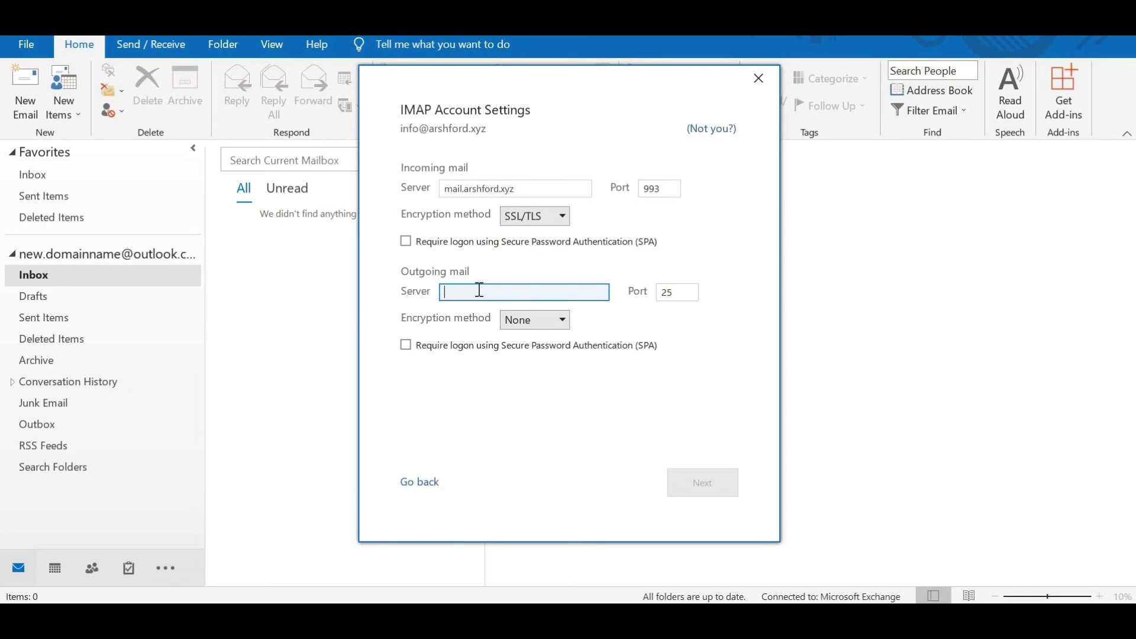
text(mail.arshford.xyz)
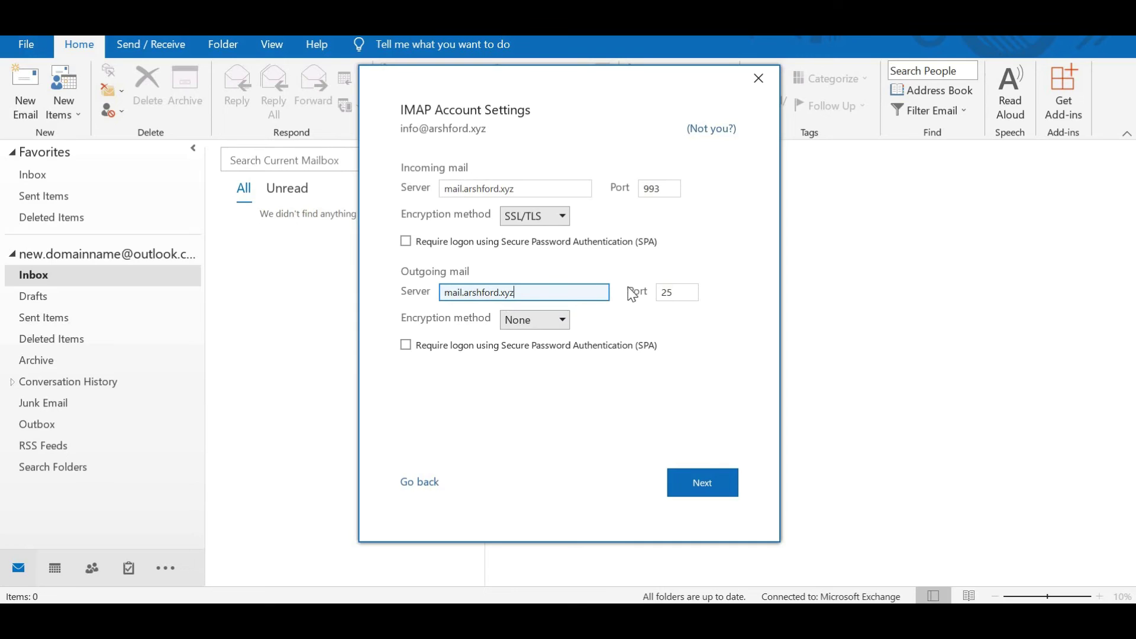
click(681, 294)
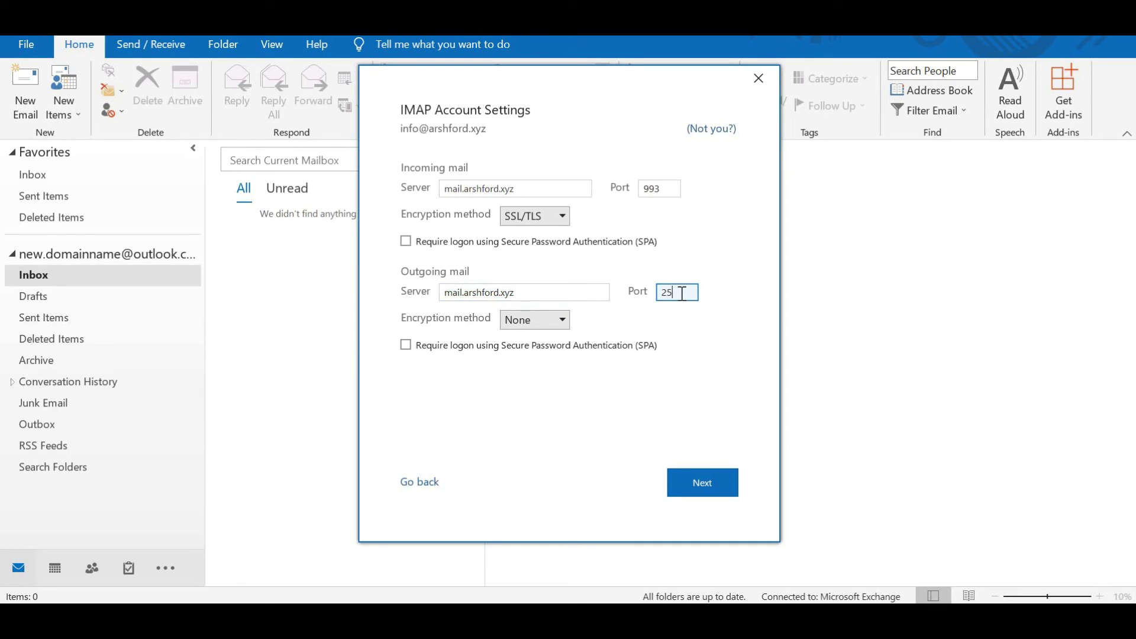
double_click(682, 293)
text(465)
click(560, 321)
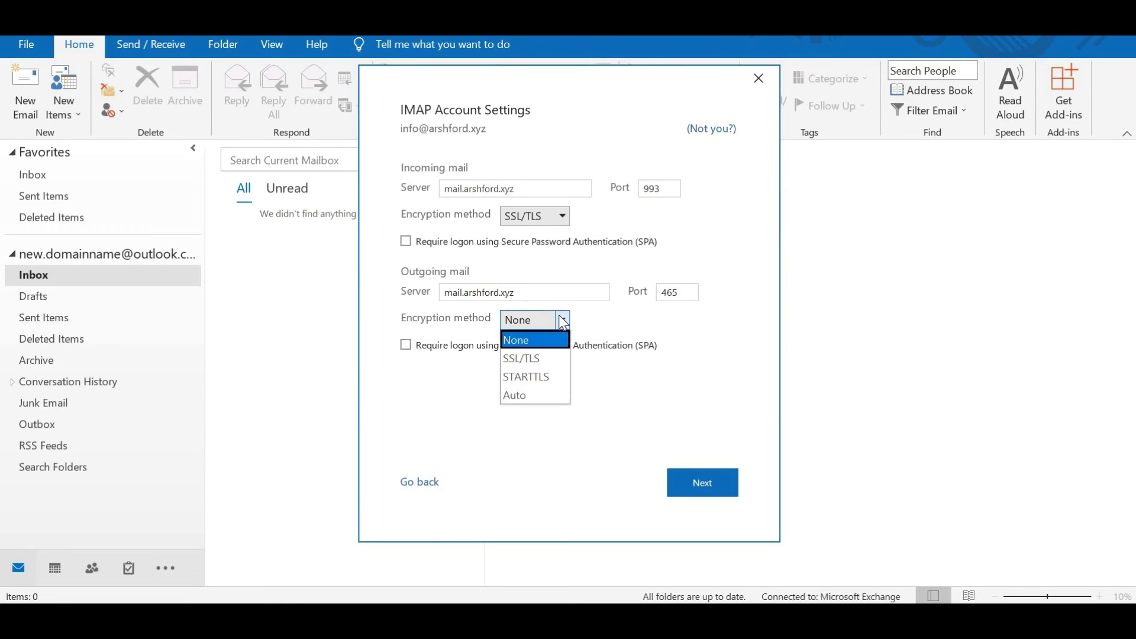
click(537, 358)
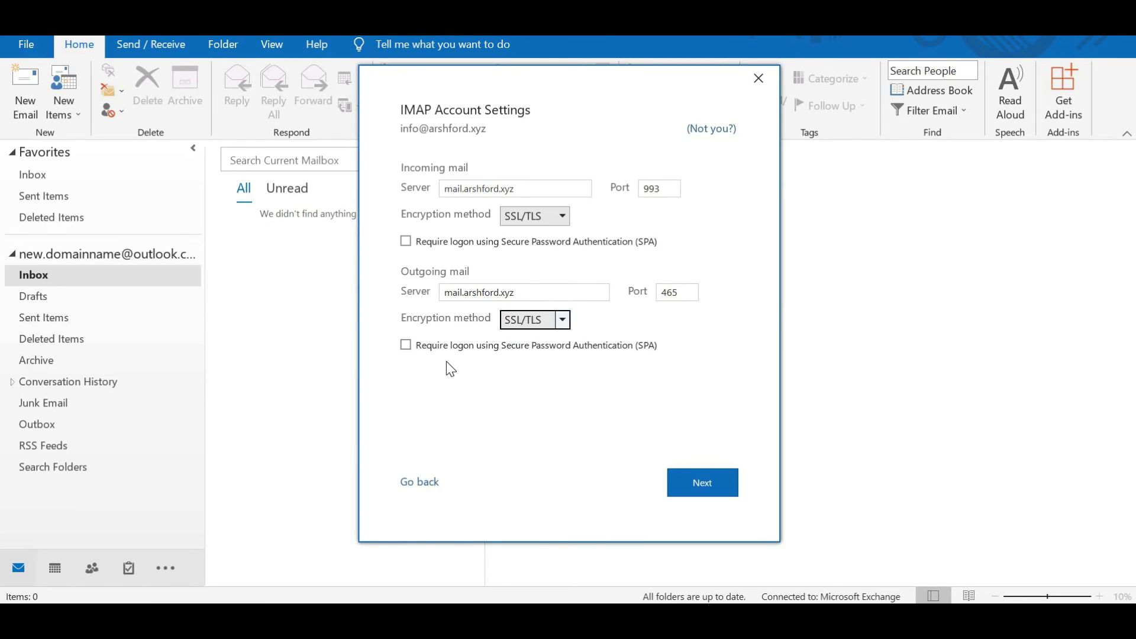
click(680, 485)
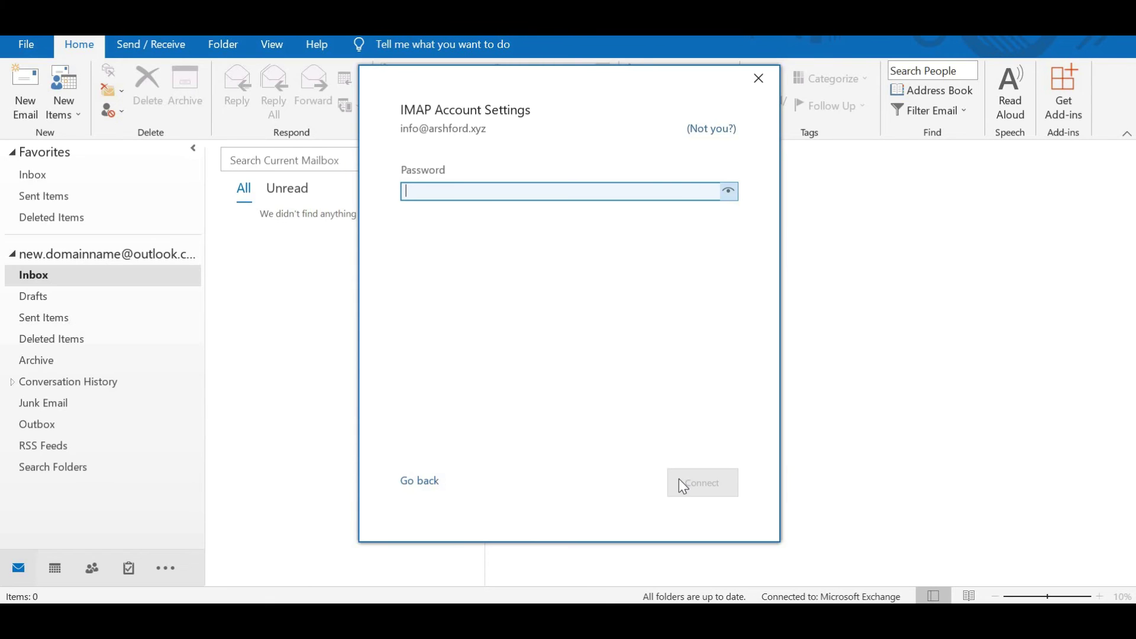
text(•••)
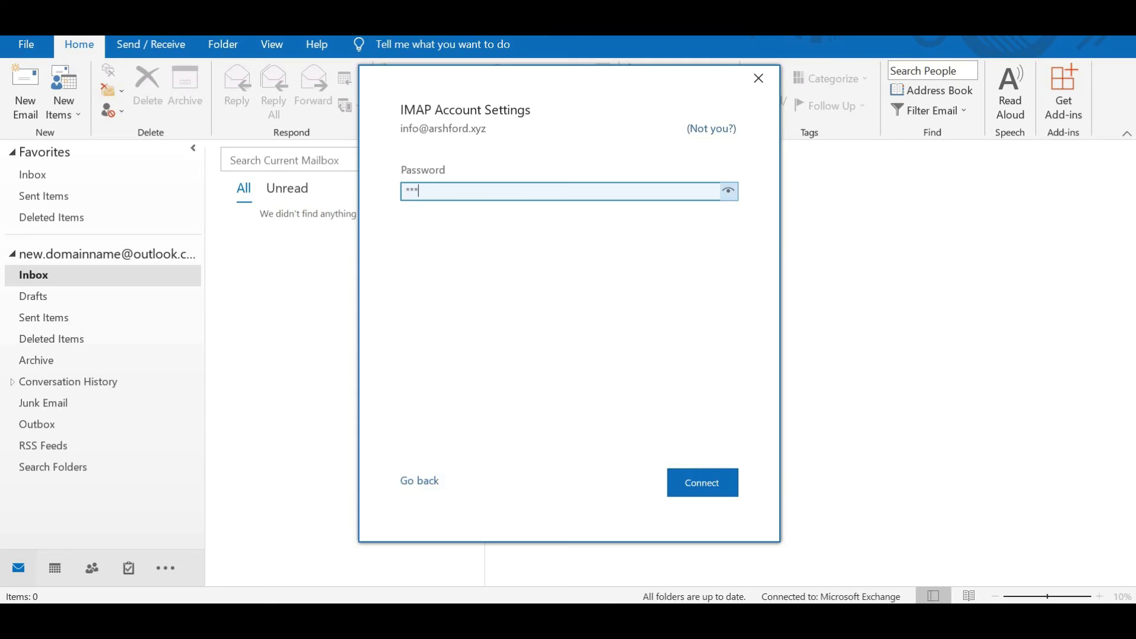
text(••••)
click(687, 486)
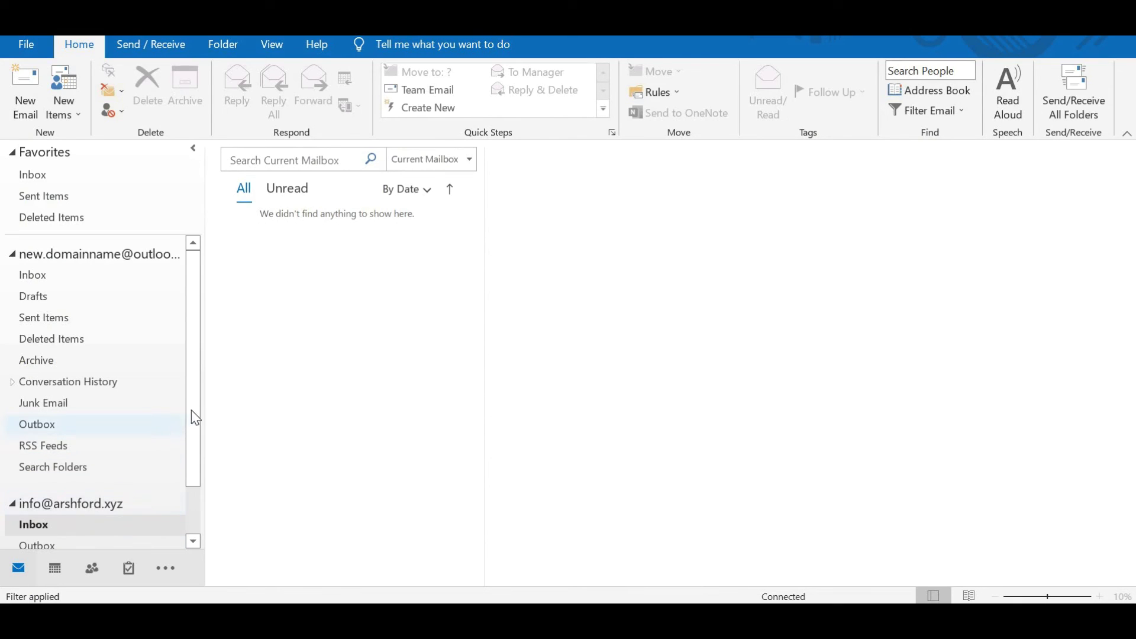
scroll(184, 455, down, 2)
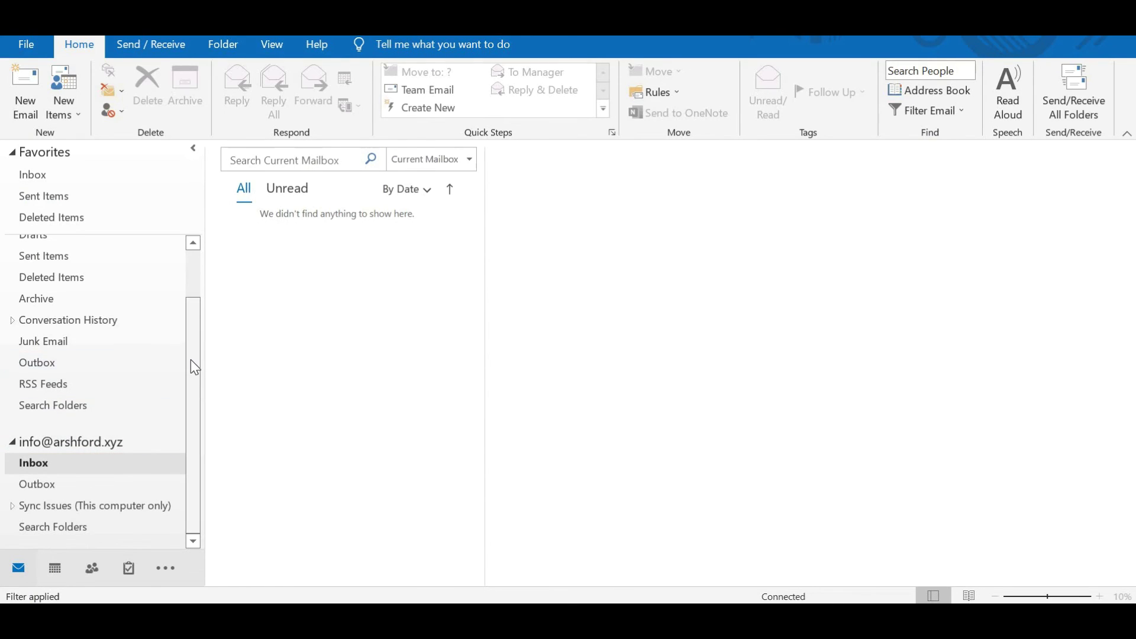
drag(191, 359, 196, 288)
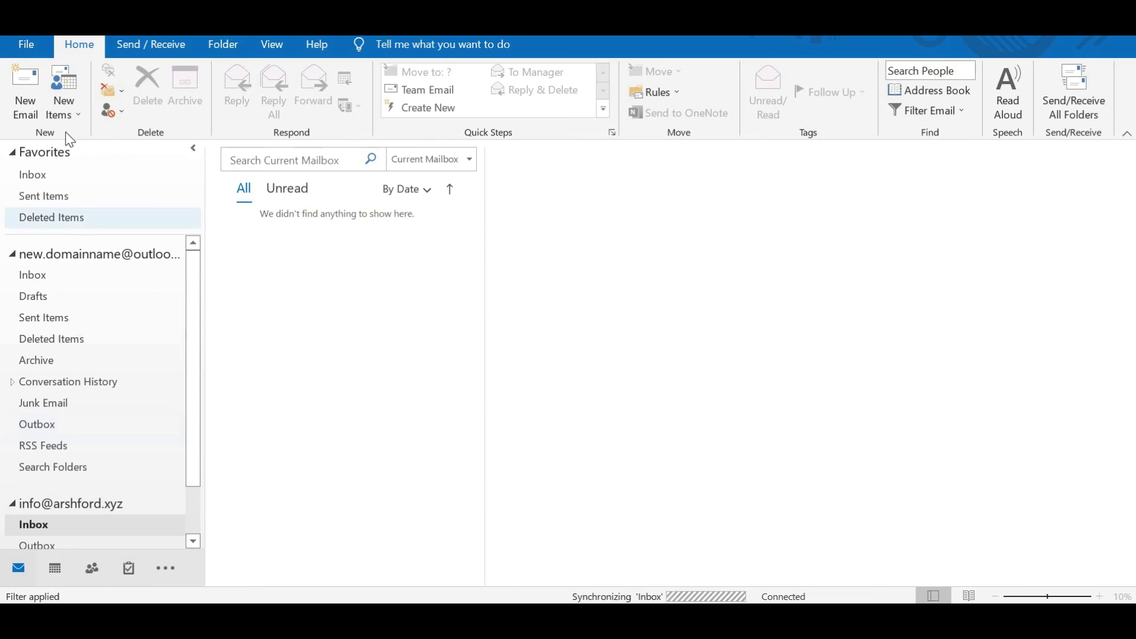
click(24, 103)
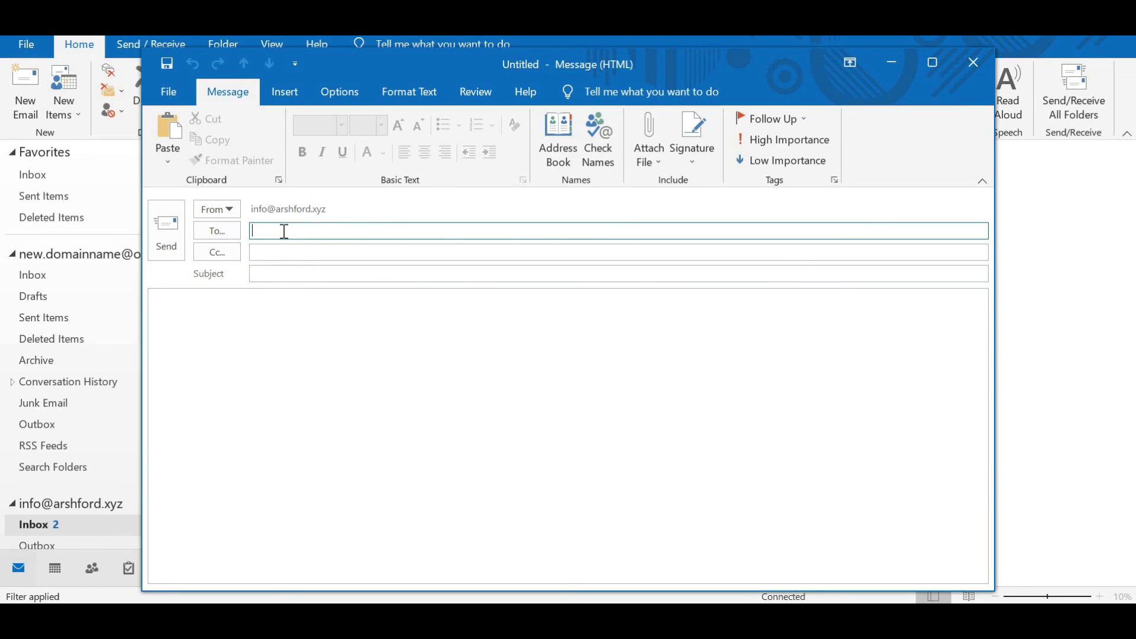
click(282, 275)
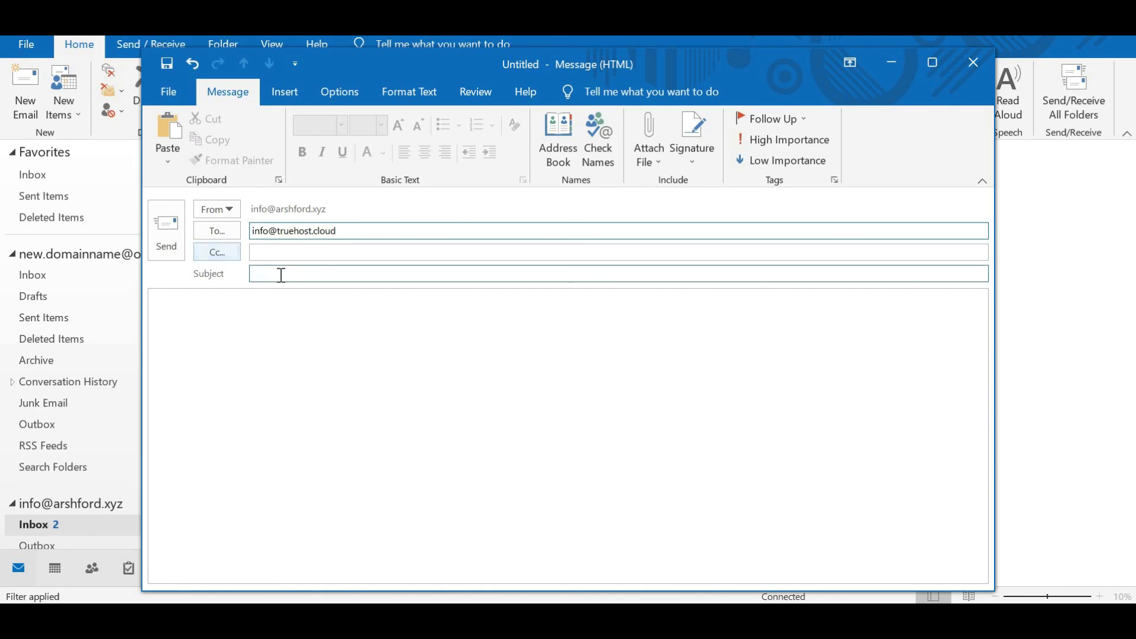
click(286, 273)
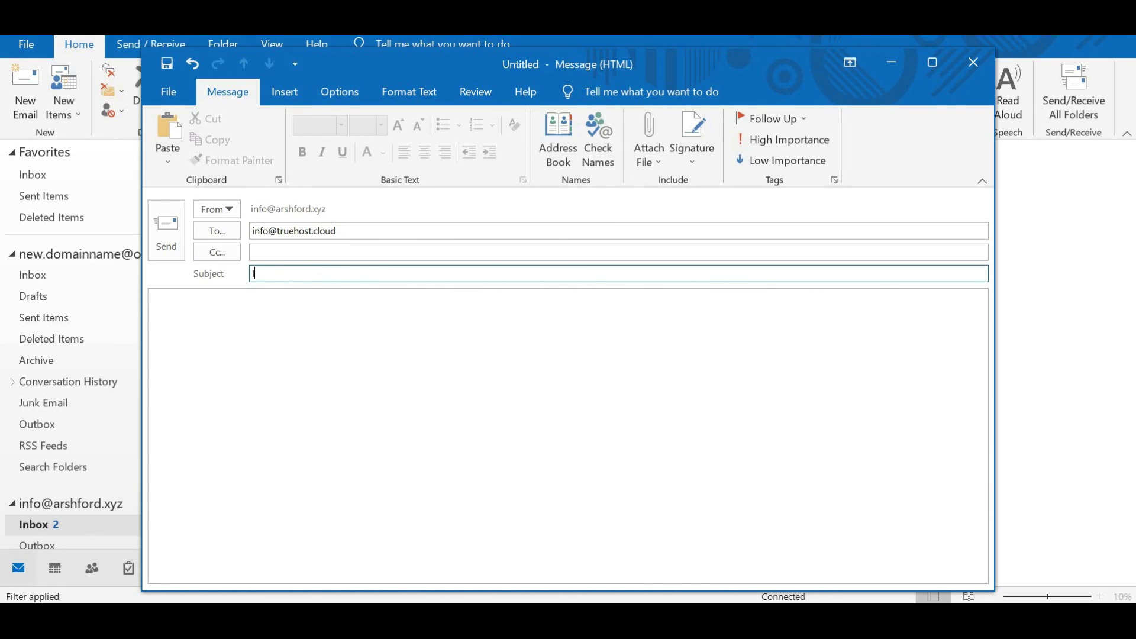
text(I need a )
text(VPS)
click(243, 305)
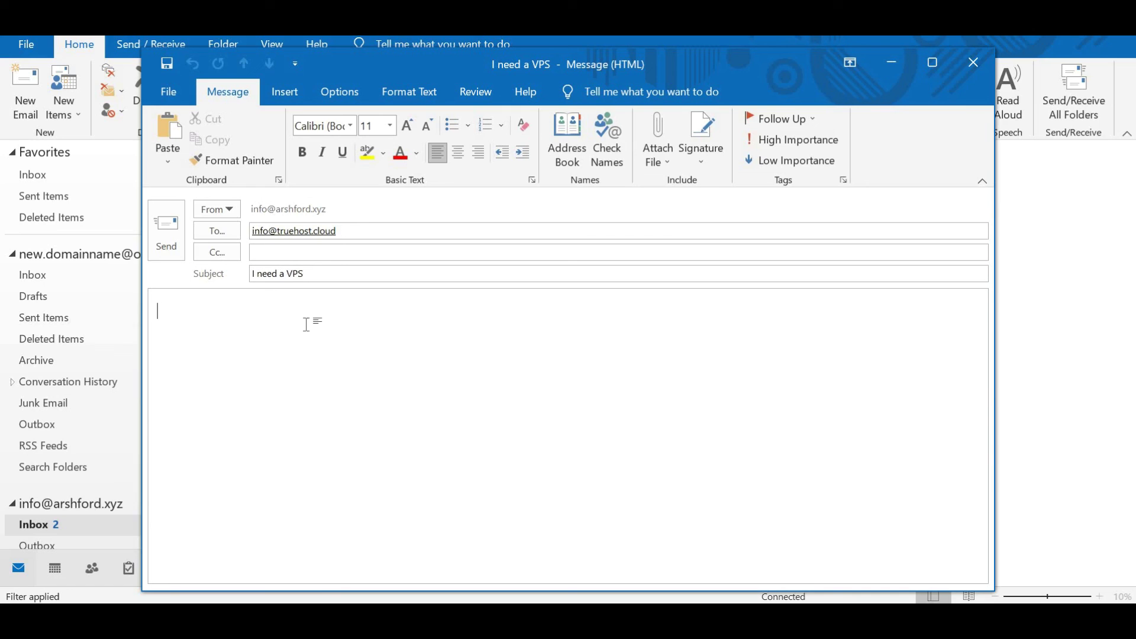
click(297, 252)
click(308, 312)
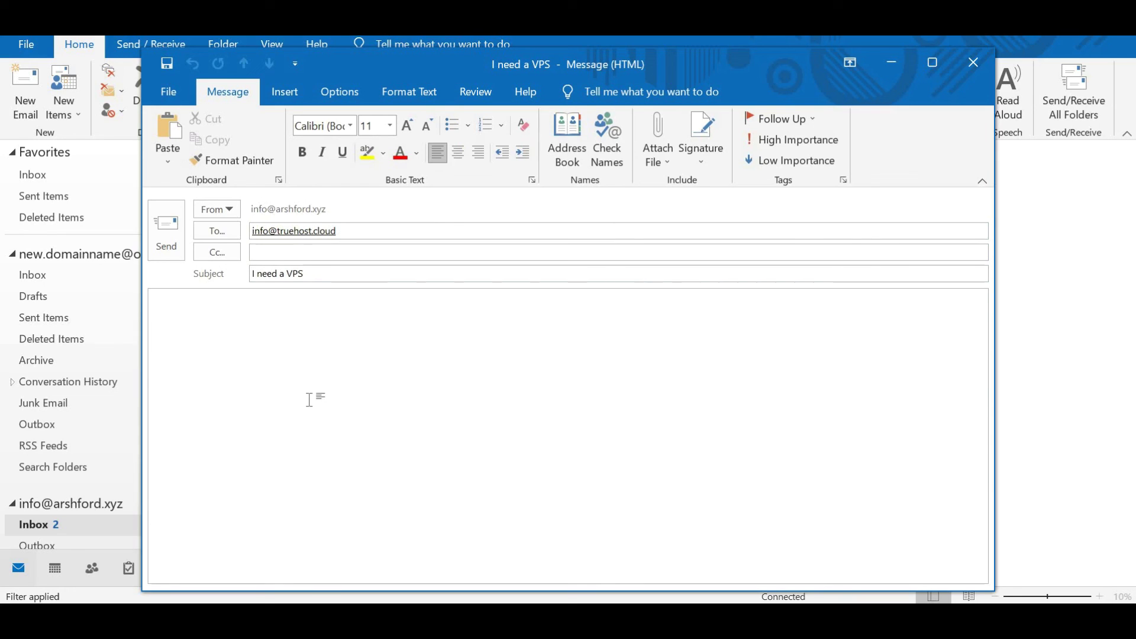